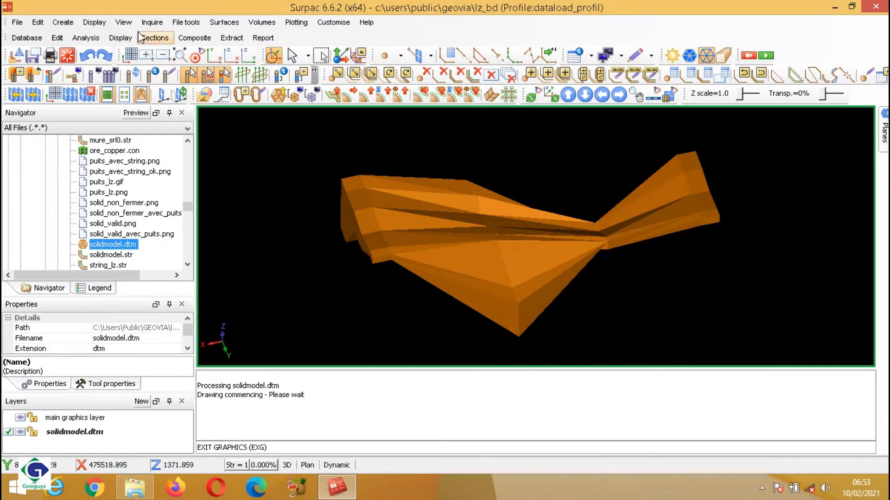
Report the layer extents of the displayed solidmodel.dtm layer.
left_click(150, 23)
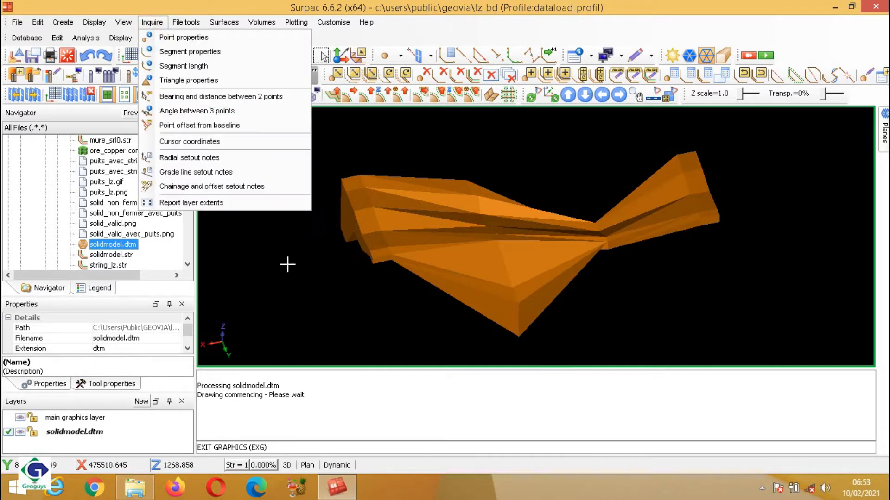
left_click(218, 201)
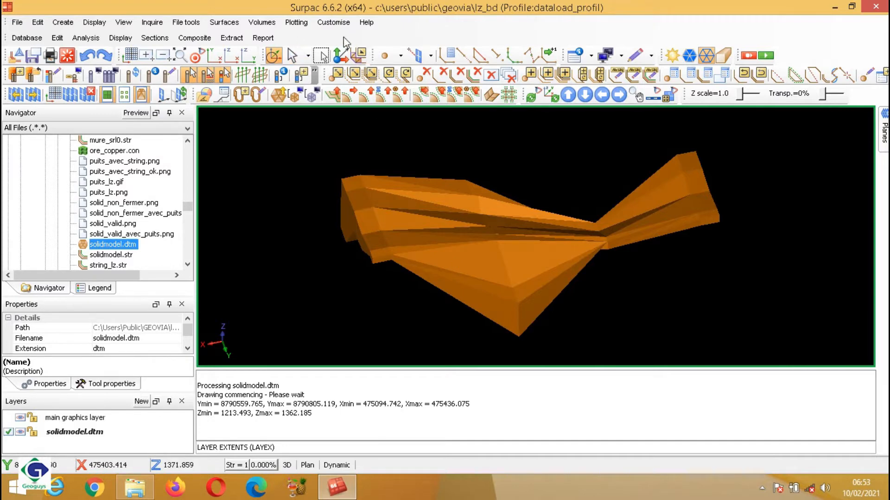
Show the full Main Menu set and hide the Main (Short) one.
right_click(432, 22)
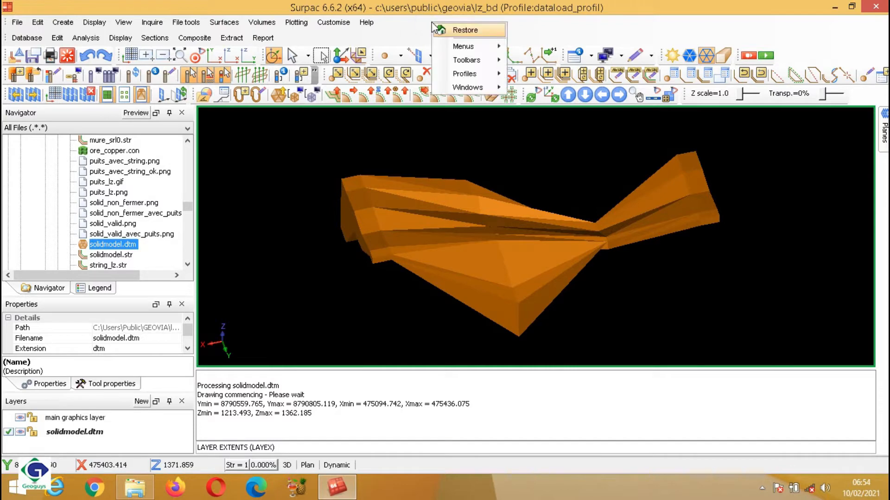
mouse_move(468, 49)
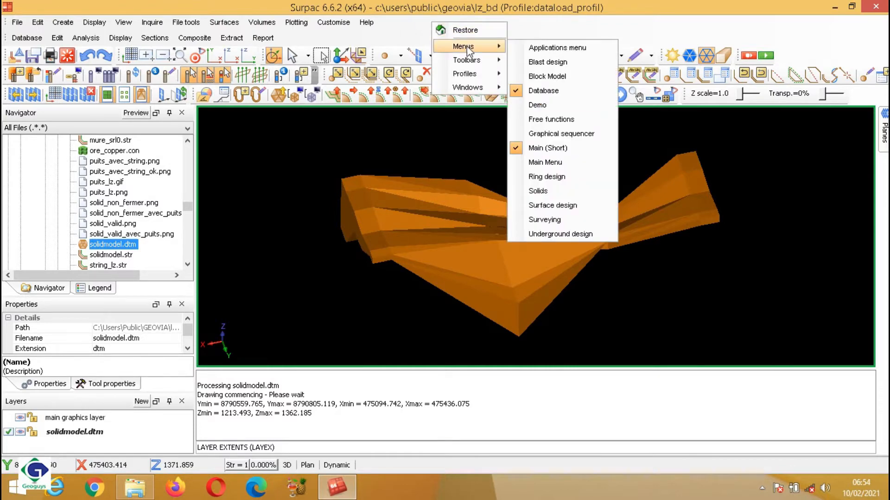
left_click(553, 163)
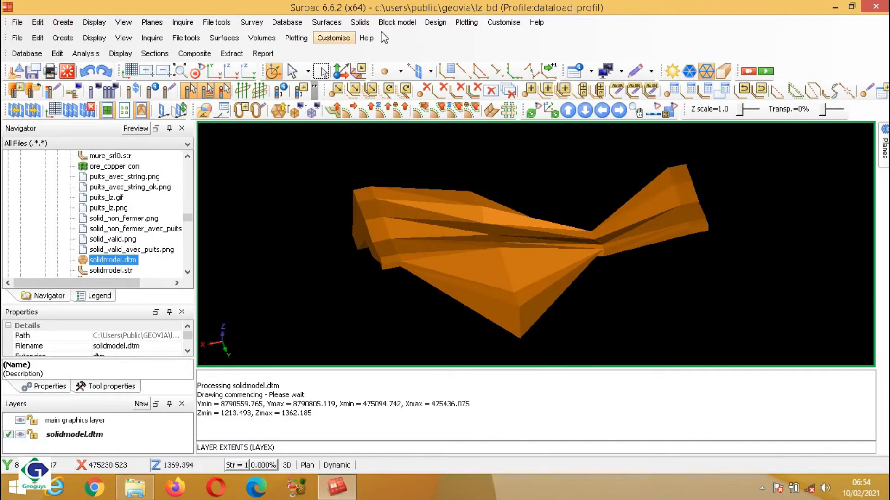
right_click(5, 38)
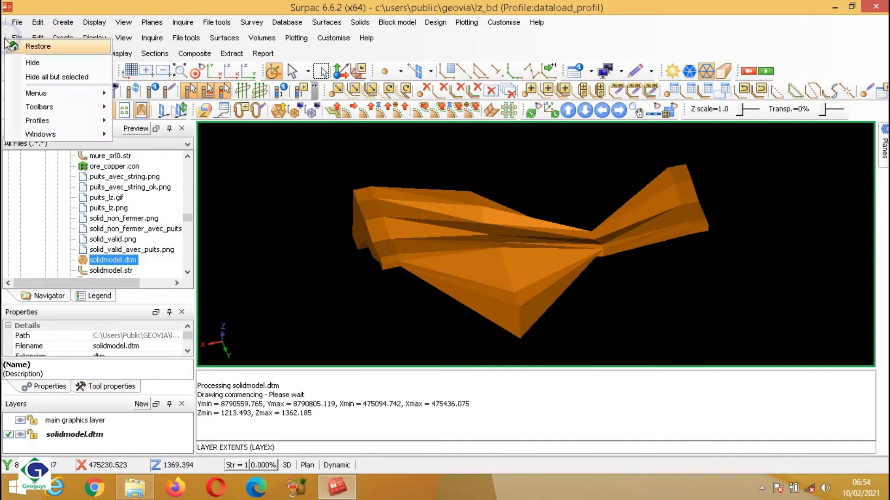
left_click(33, 62)
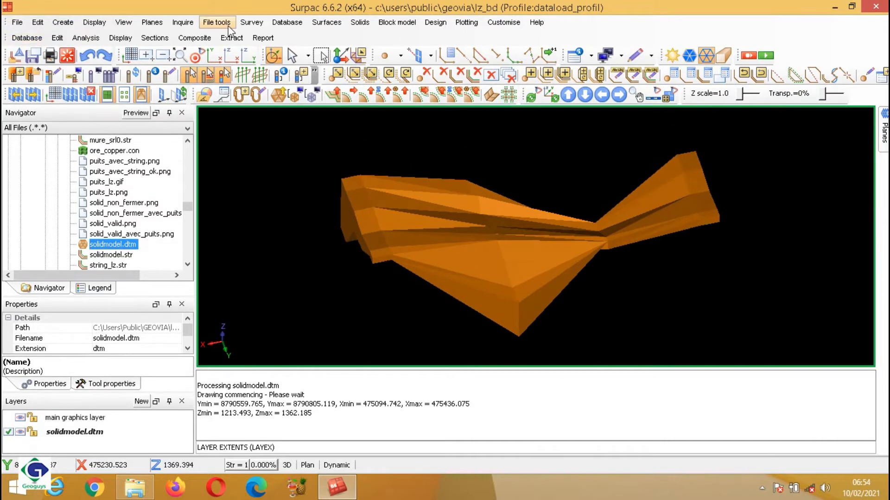
Start a new block model named blockmodel_by_solid and confirm creating its definition.
left_click(397, 23)
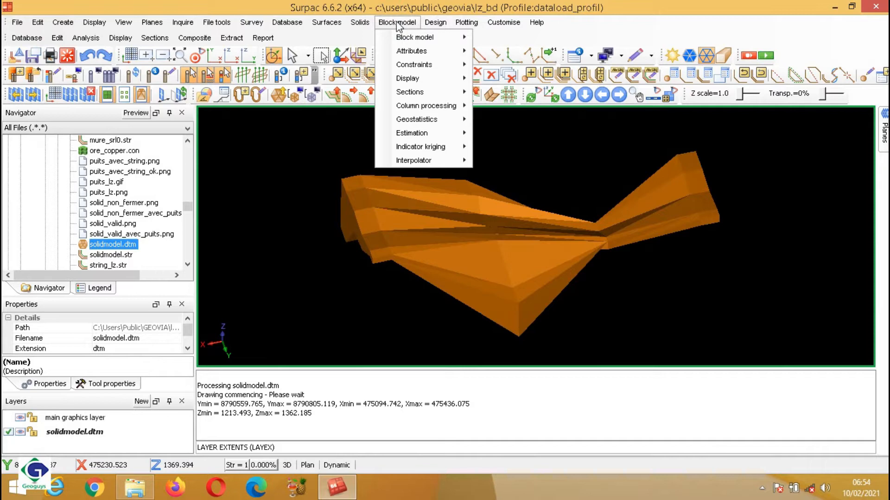
mouse_move(408, 37)
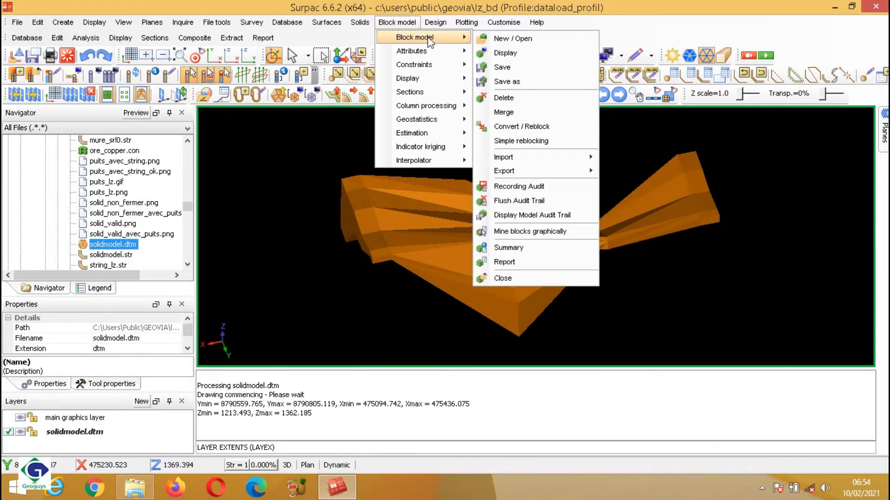
left_click(509, 39)
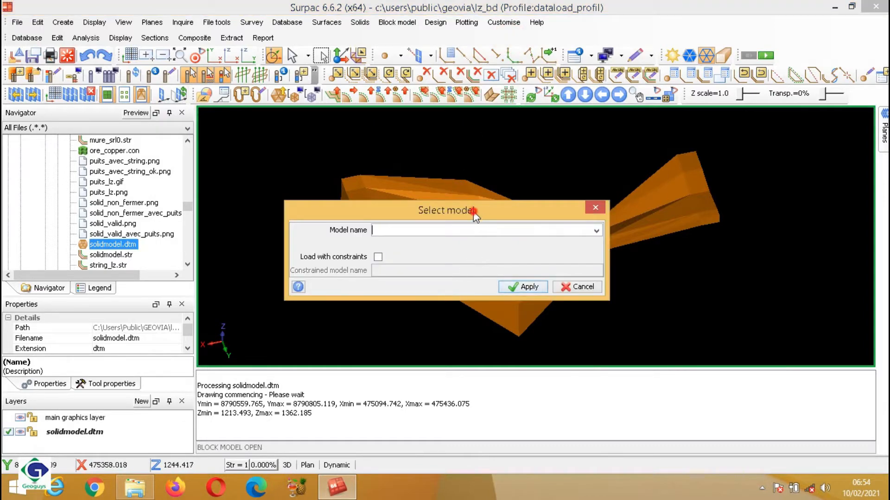
left_click_drag(473, 211, 504, 154)
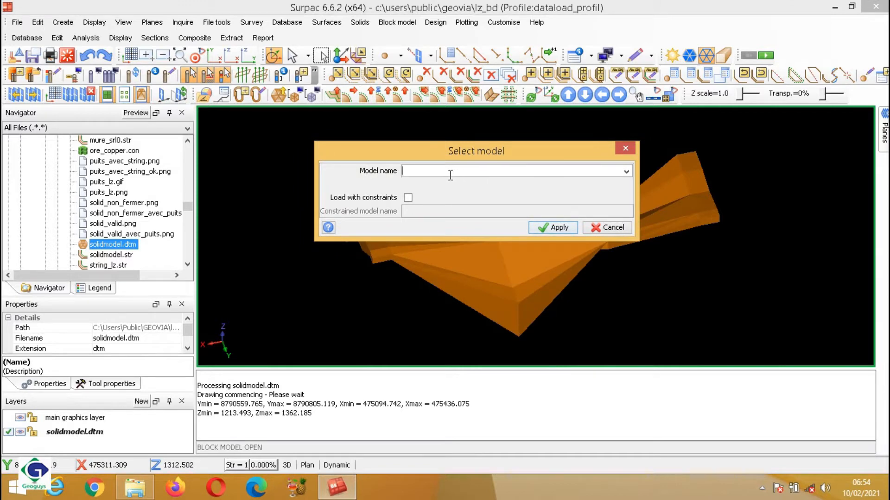
type("ockmodel_by_solid")
left_click(555, 228)
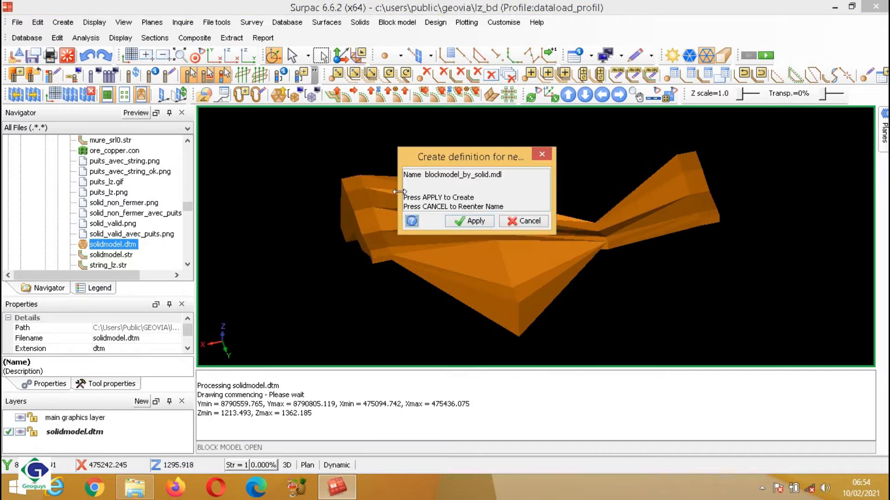
left_click(474, 221)
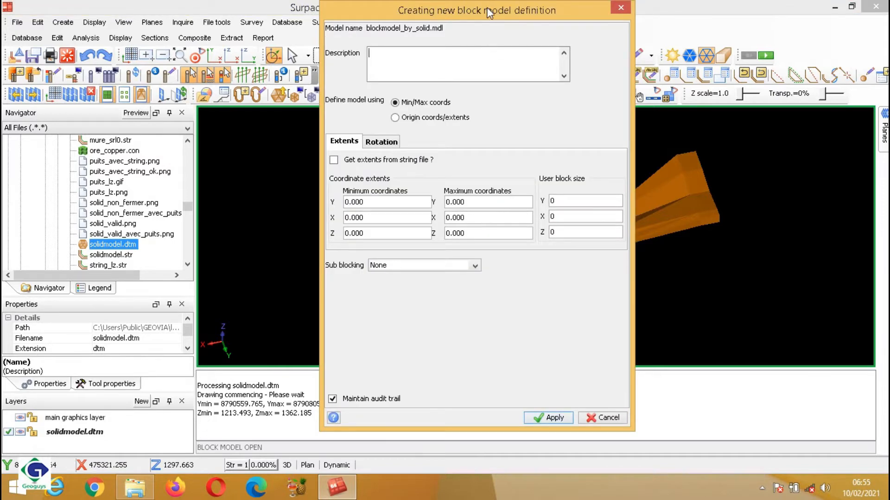
Fill in the model's Y extents from the reported layer extents: minimum 8790559.765 and maximum 8790805.119.
left_click_drag(488, 13, 660, 17)
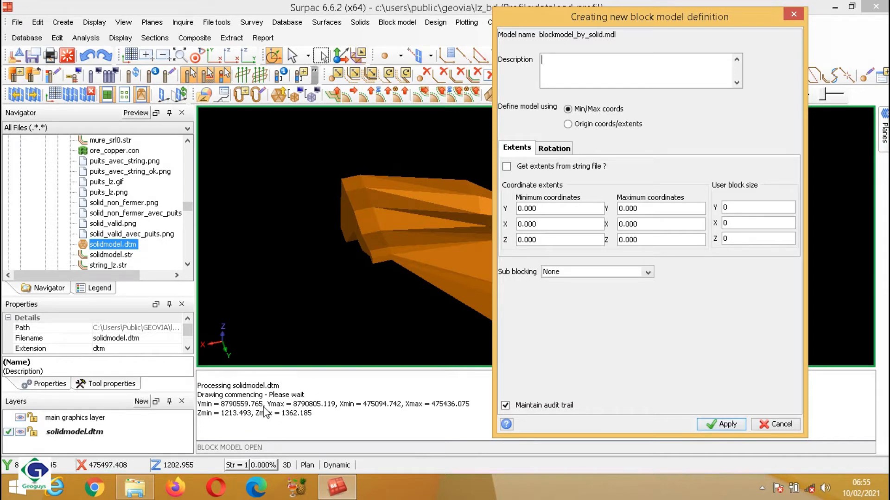
left_click_drag(263, 404, 223, 408)
key("ctrl+c")
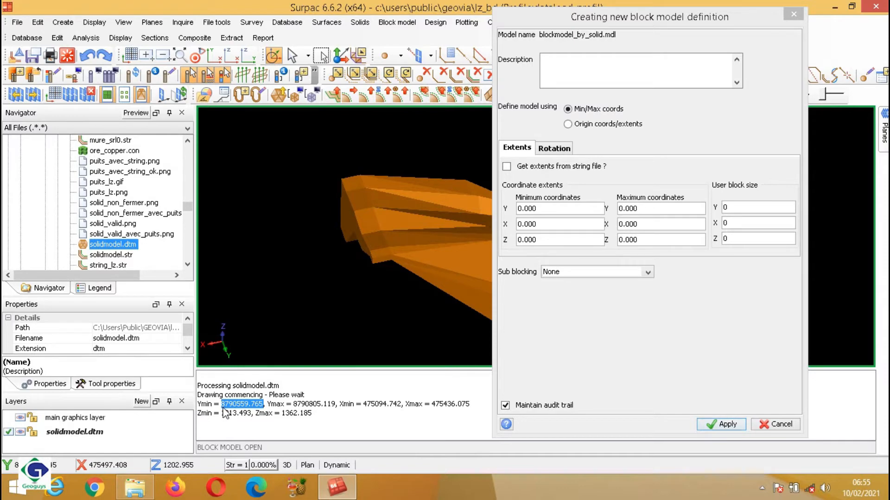
left_click(558, 210)
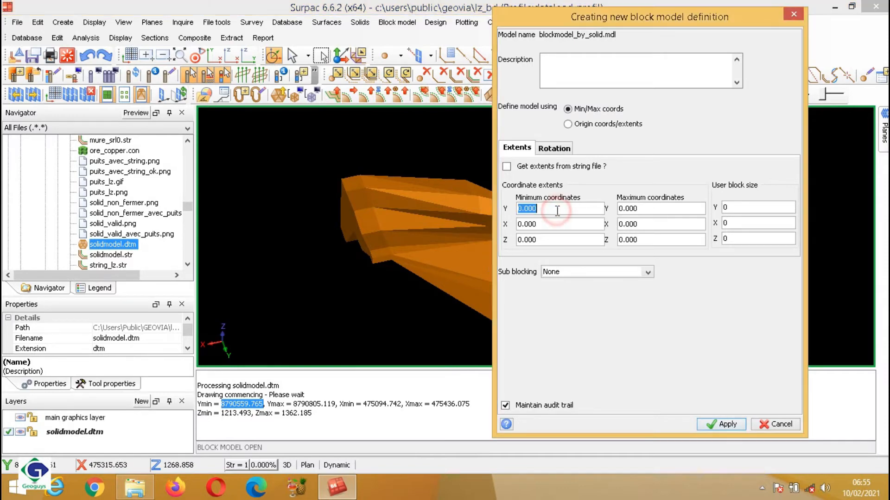
key("ctrl+v")
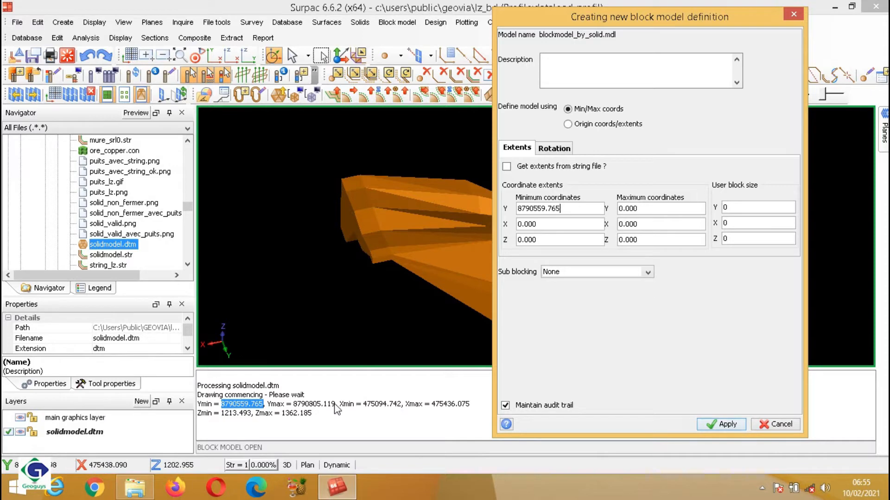
left_click_drag(336, 405, 295, 409)
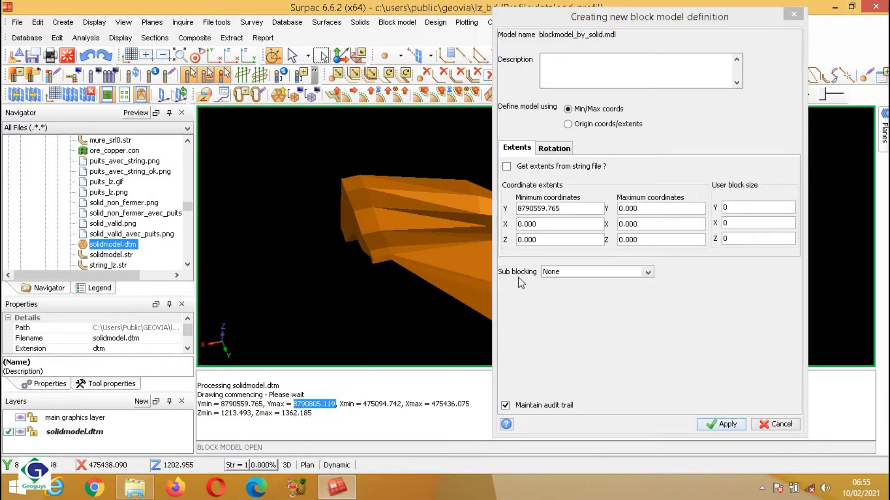
left_click(644, 208)
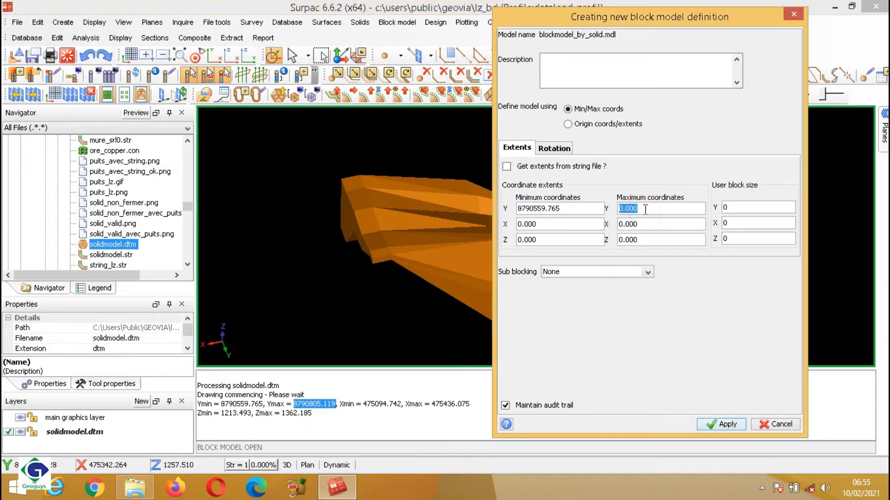
type("8790805.119")
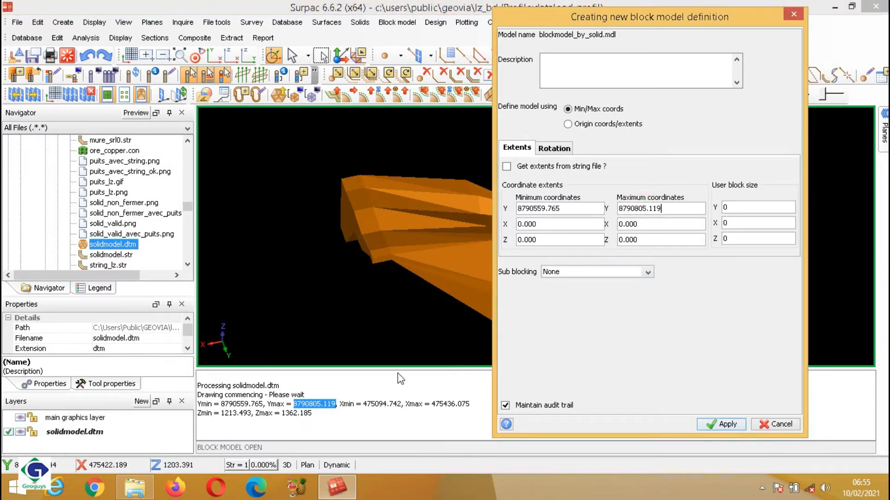
Fill in the model's X extents from the reported layer extents: minimum 475094.742 and maximum 475436.075.
left_click_drag(401, 404, 364, 404)
key("ctrl+c")
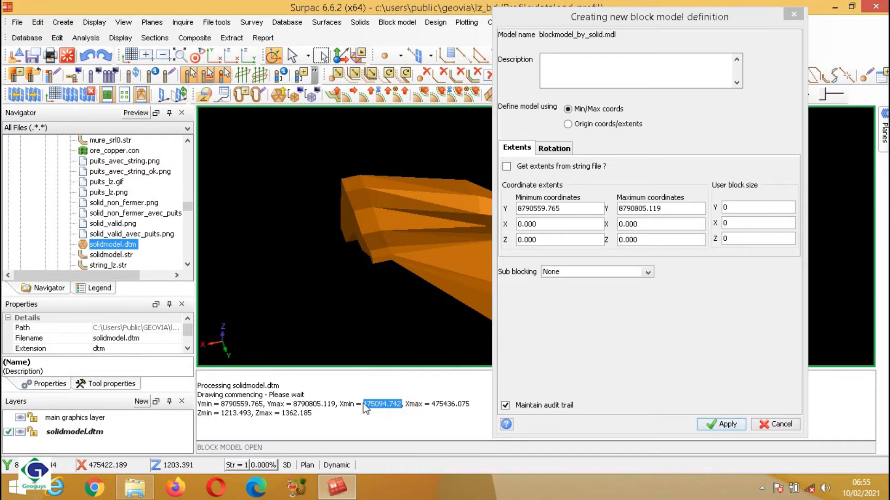
double_click(556, 225)
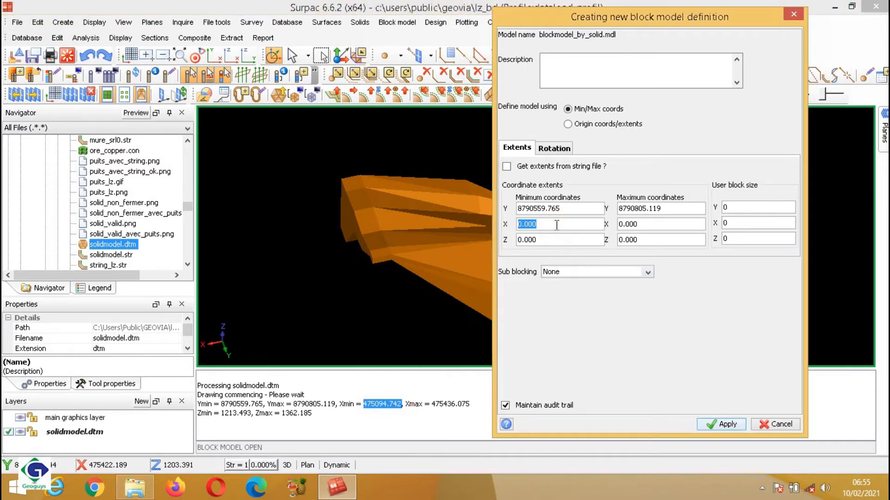
key("ctrl+v")
left_click_drag(470, 404, 433, 408)
key("ctrl+c")
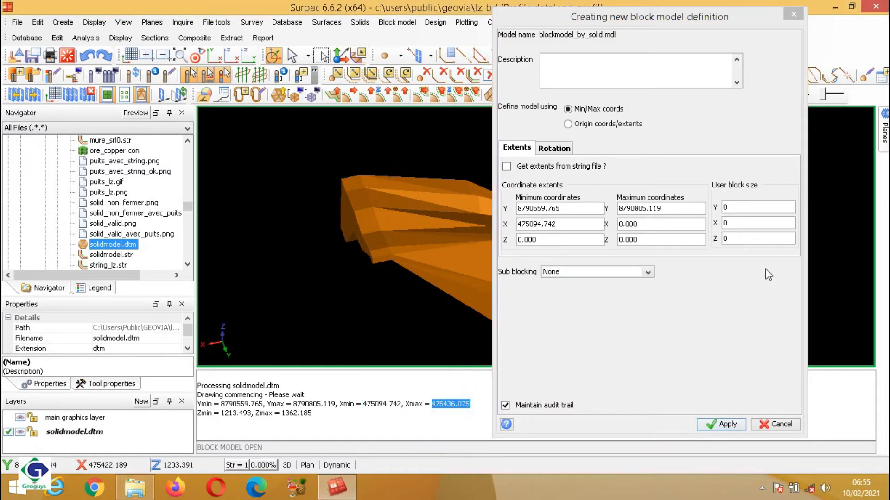
left_click(658, 225)
key("ctrl+v")
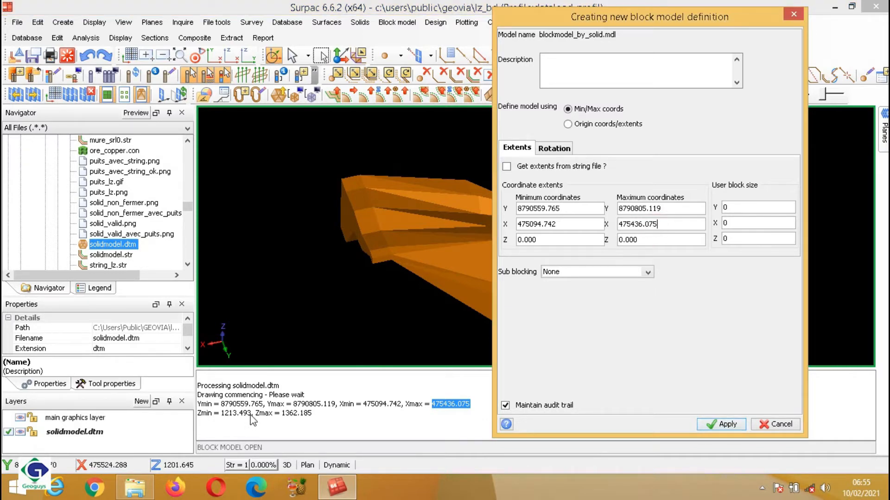
Fill in the model's Z extents from the reported layer extents: minimum 1213.493 and maximum 1362.185.
left_click_drag(250, 414, 222, 415)
key("ctrl+c")
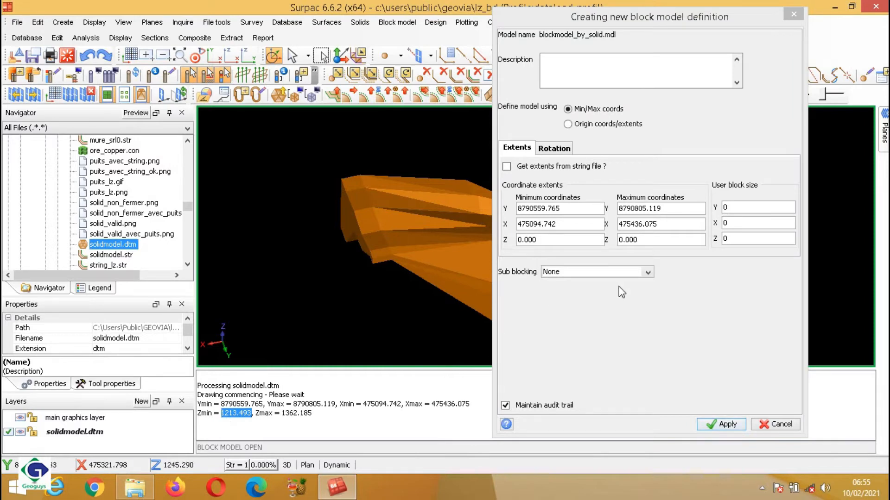
double_click(574, 240)
key("ctrl+v")
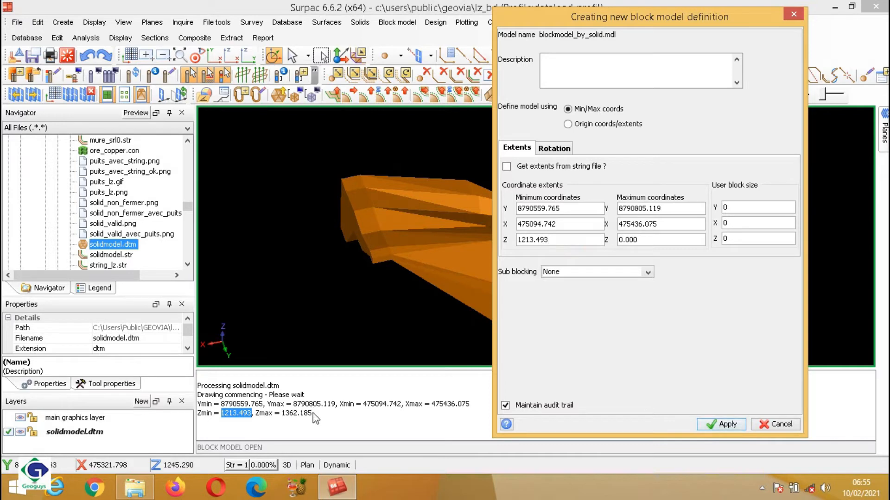
left_click_drag(312, 413, 281, 422)
key("ctrl+c")
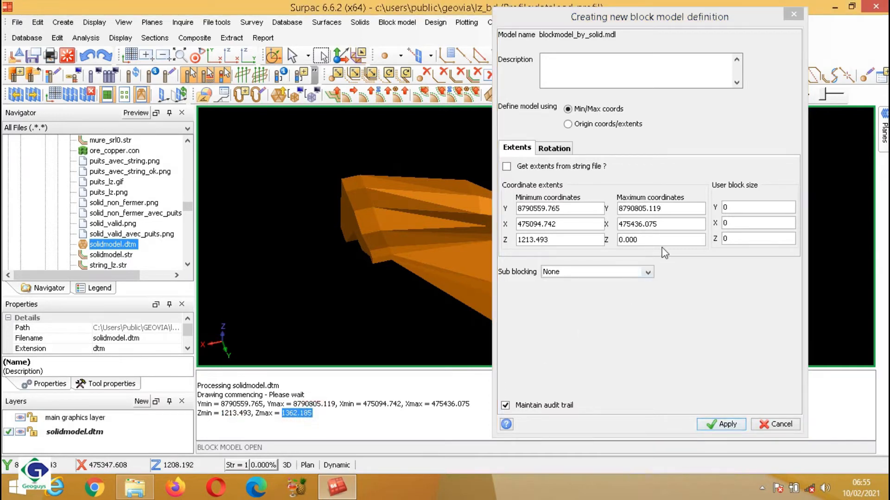
double_click(651, 241)
key("ctrl+v")
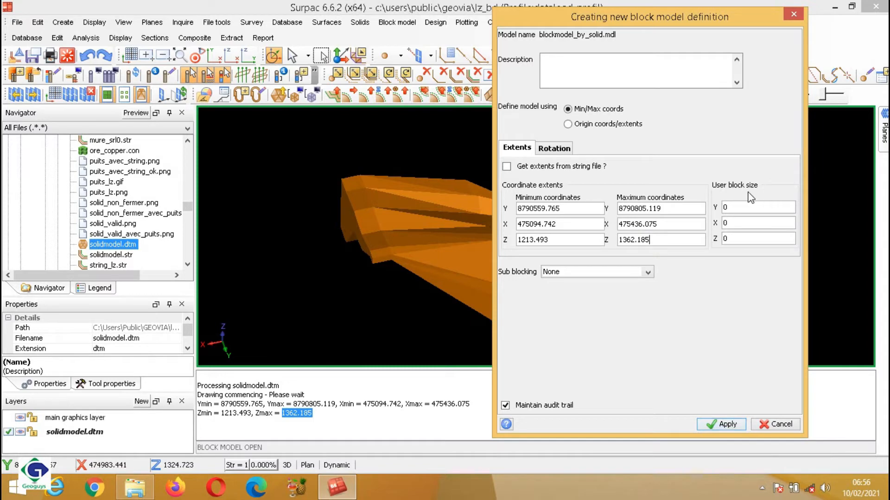
Set the user block size to 2 in Y, 2 in X and 1 in Z.
double_click(746, 208)
key("BackSpace")
type("2")
double_click(741, 224)
type("2")
double_click(741, 239)
type("1")
Set sub blocking to Standard, apply the definition and create the block model.
left_click(647, 273)
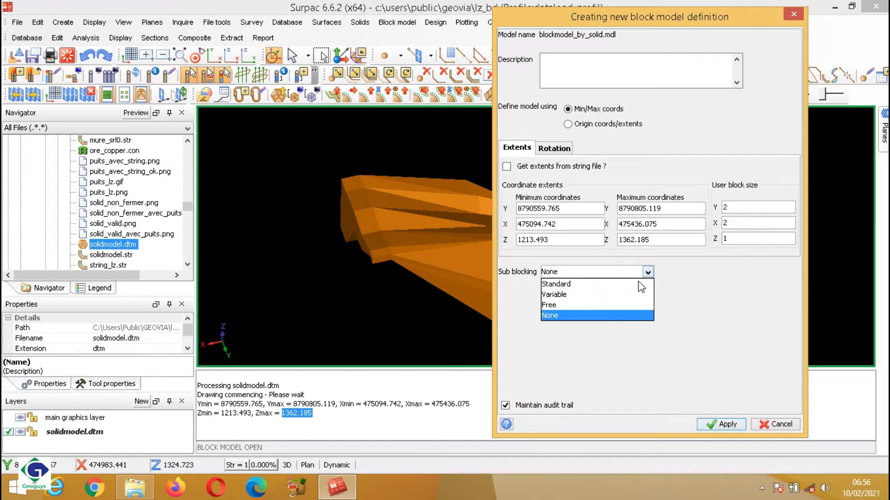
left_click(634, 284)
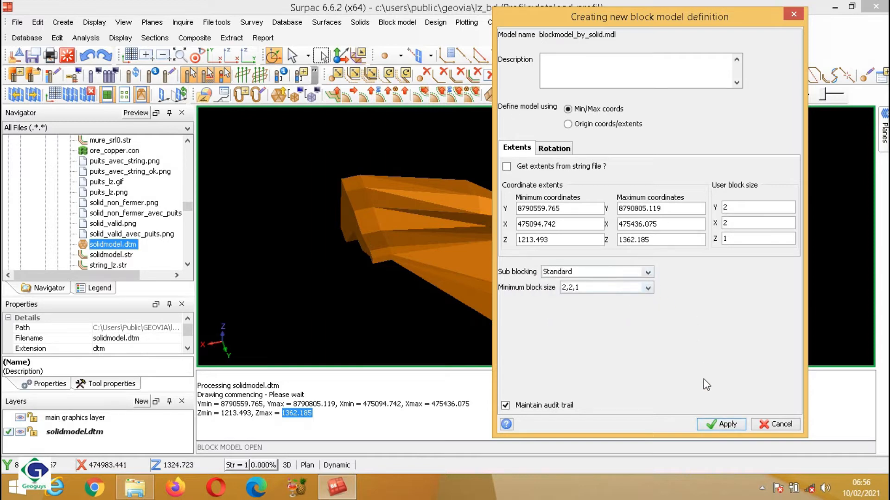
left_click(727, 425)
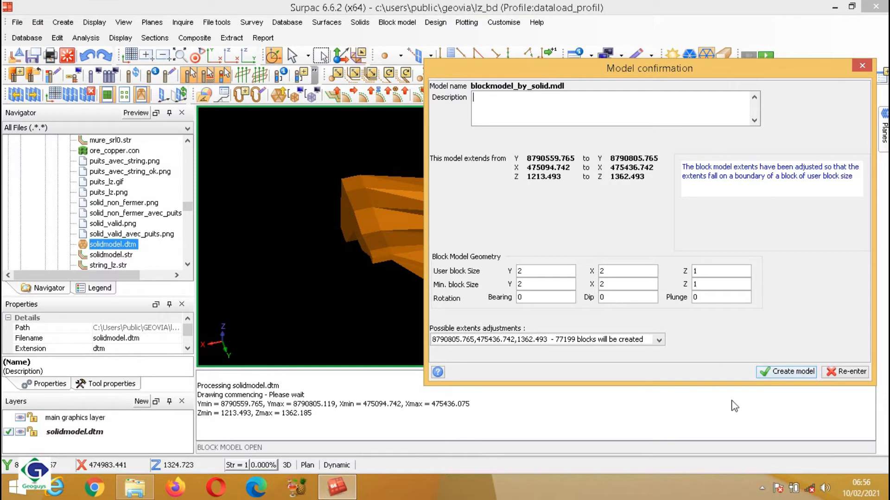
left_click(791, 372)
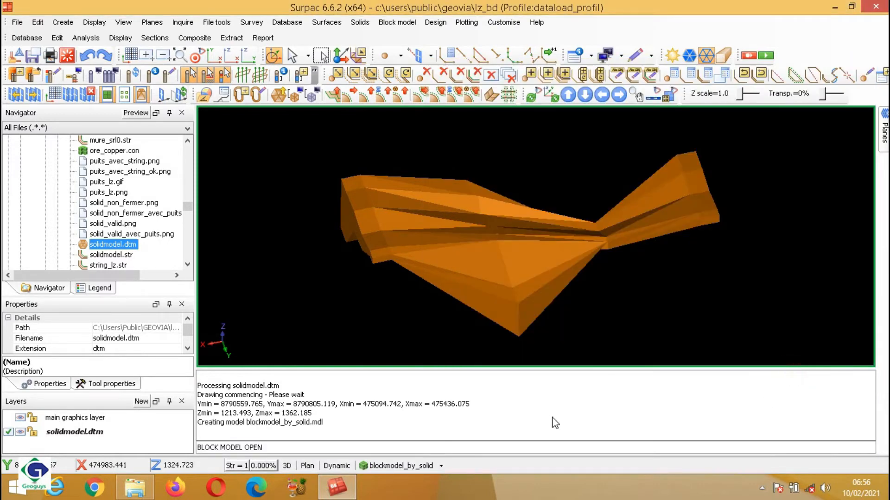
Display the blockmodel_by_solid model in the graphics view using the Blocks style.
left_click(440, 466)
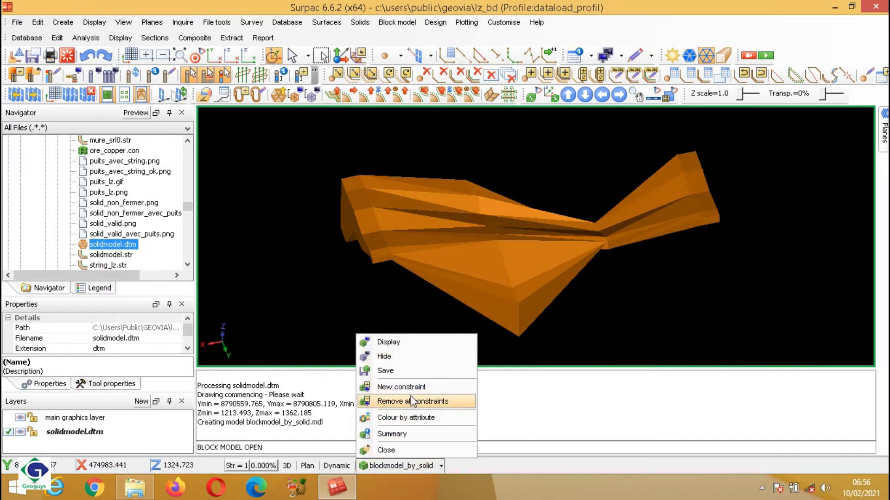
left_click(396, 345)
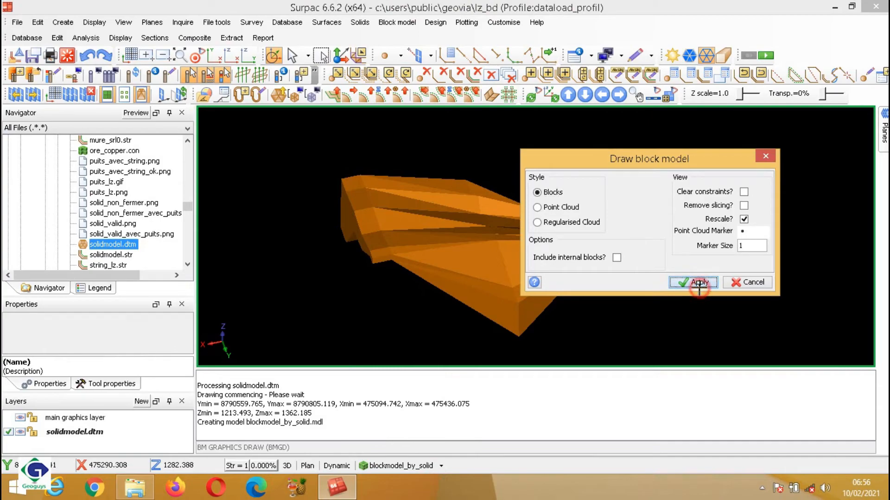
left_click(700, 284)
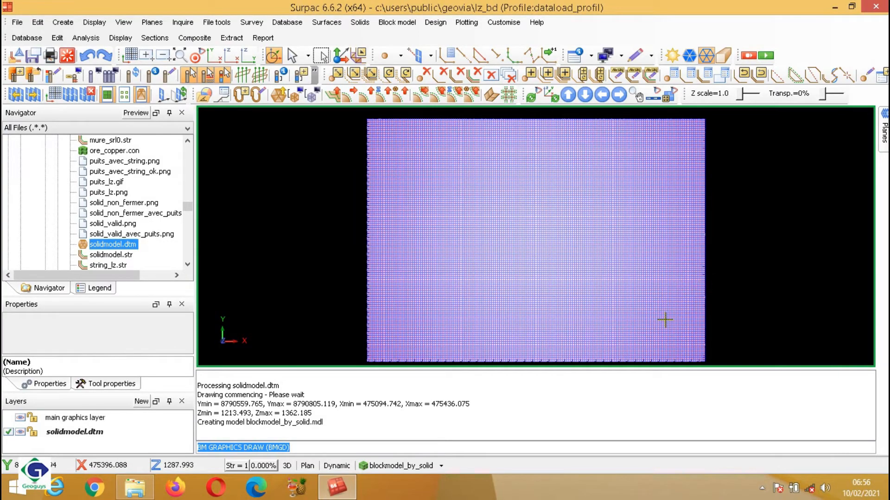
left_click_drag(665, 318, 649, 292)
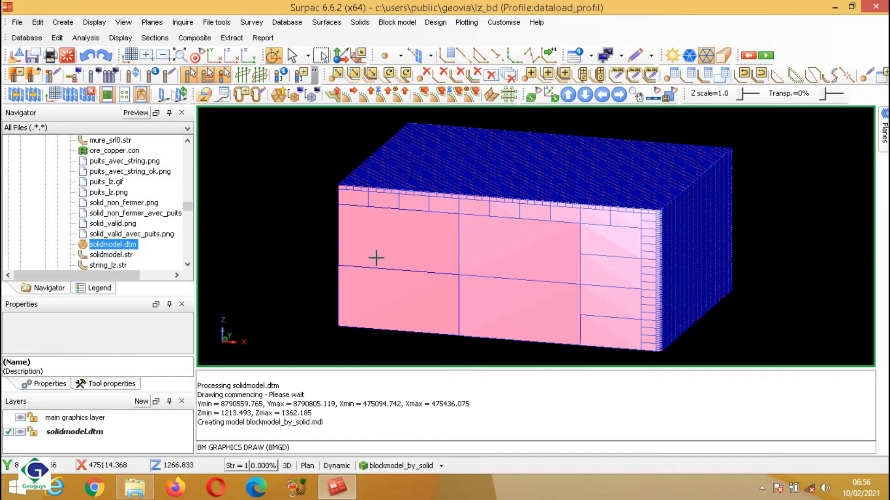
left_click(186, 141)
left_click(187, 141)
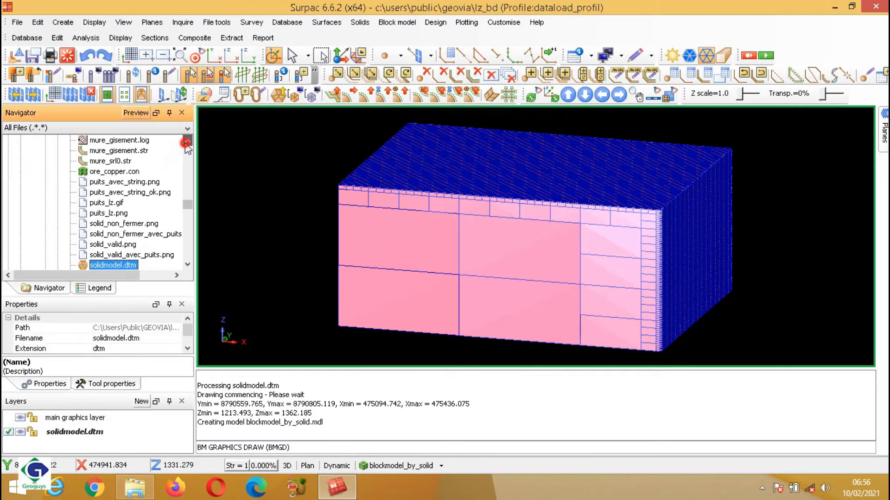
left_click(187, 141)
left_click(187, 142)
left_click(186, 142)
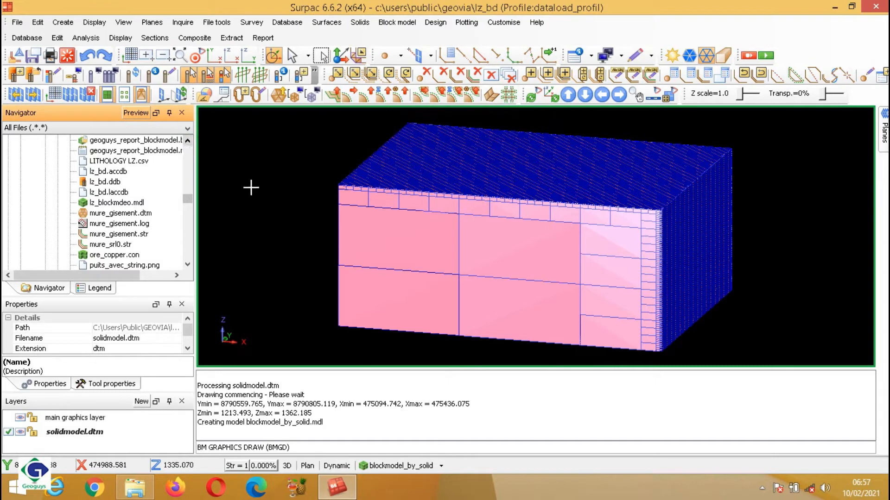
Start a new block model constraint file and set the type of constraint a to DTM.
left_click(394, 23)
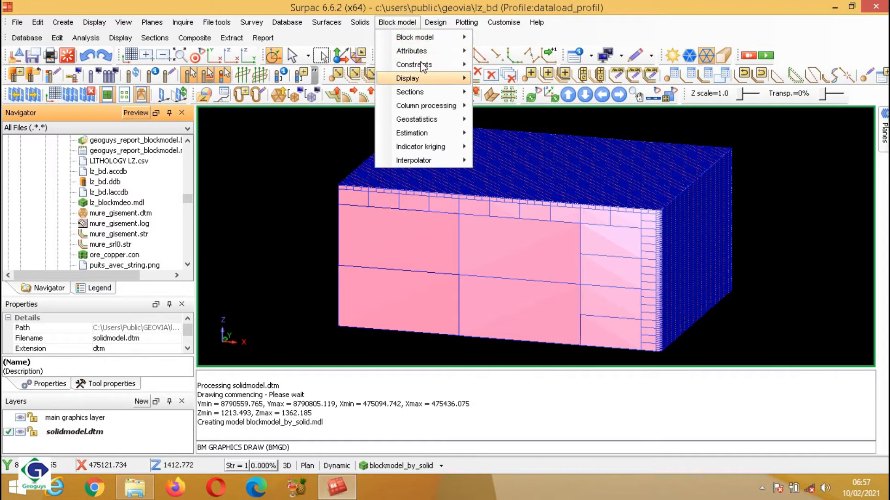
mouse_move(419, 65)
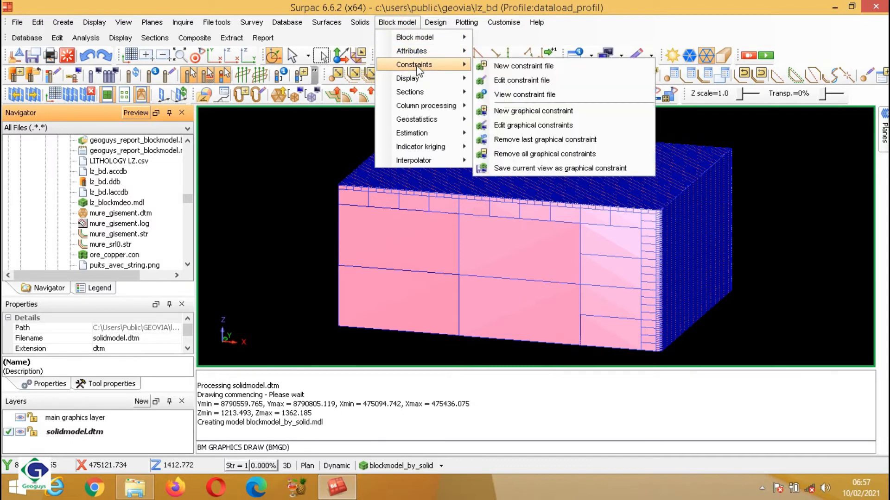
left_click(497, 67)
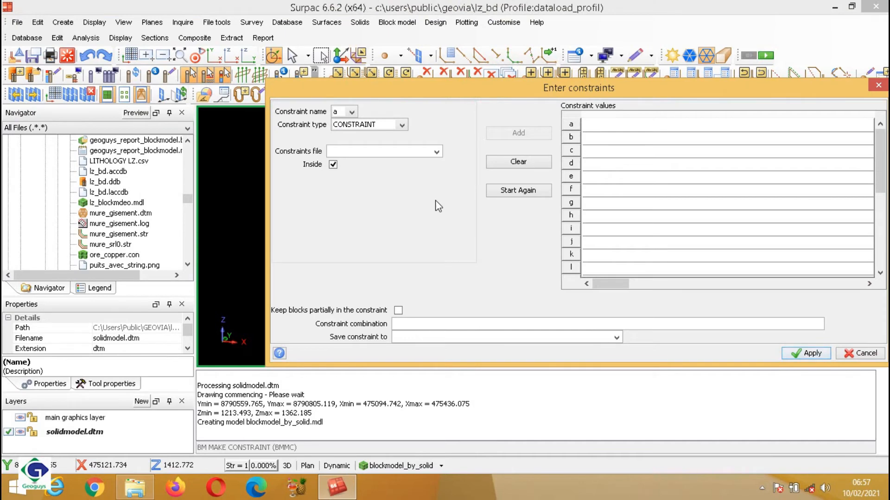
left_click(401, 125)
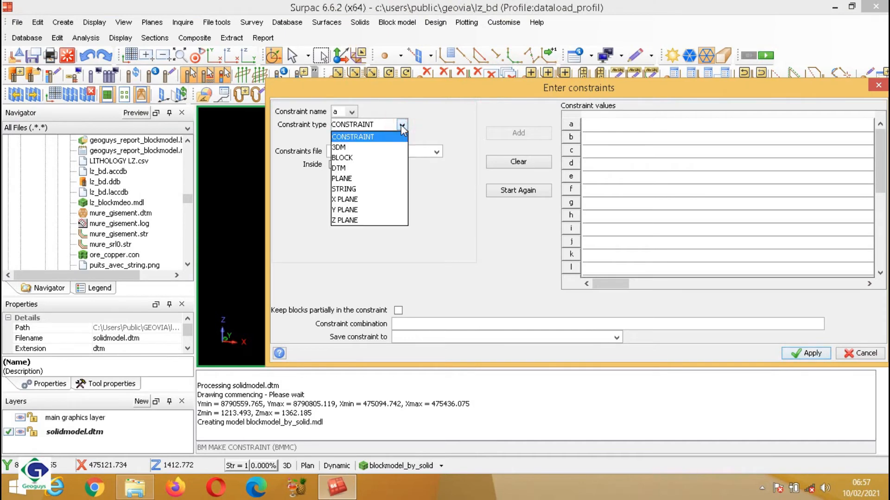
left_click(359, 158)
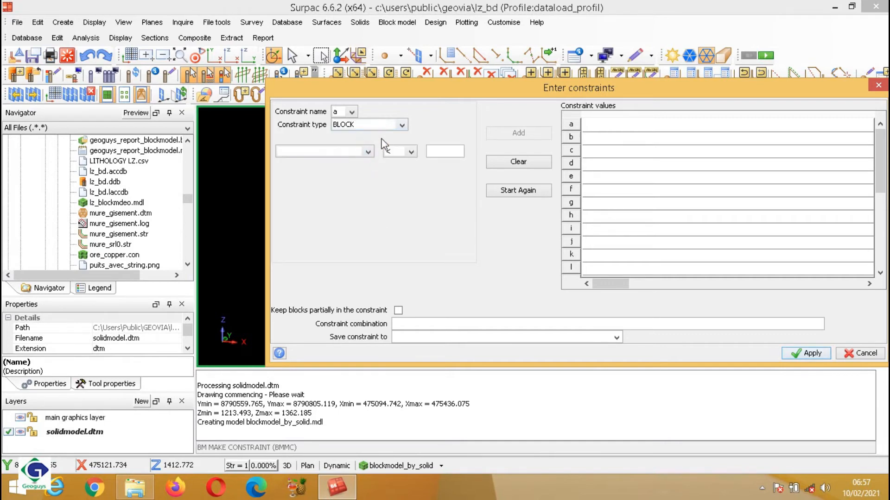
left_click(401, 125)
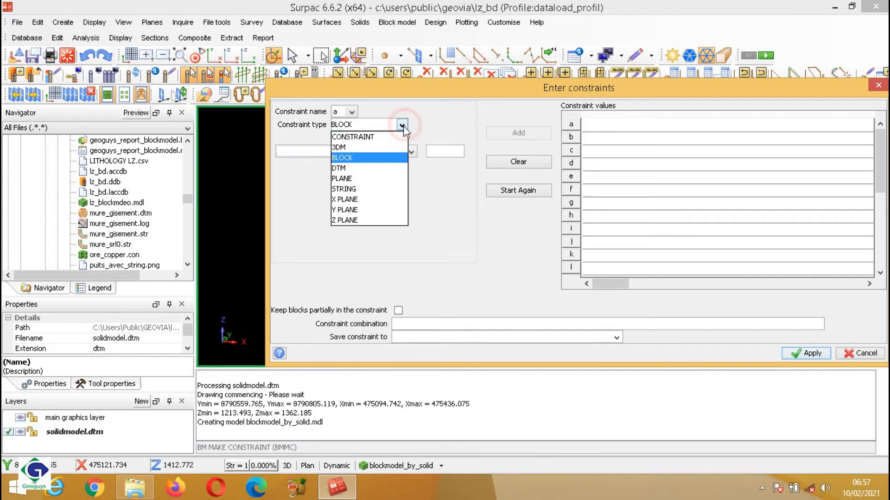
left_click(359, 171)
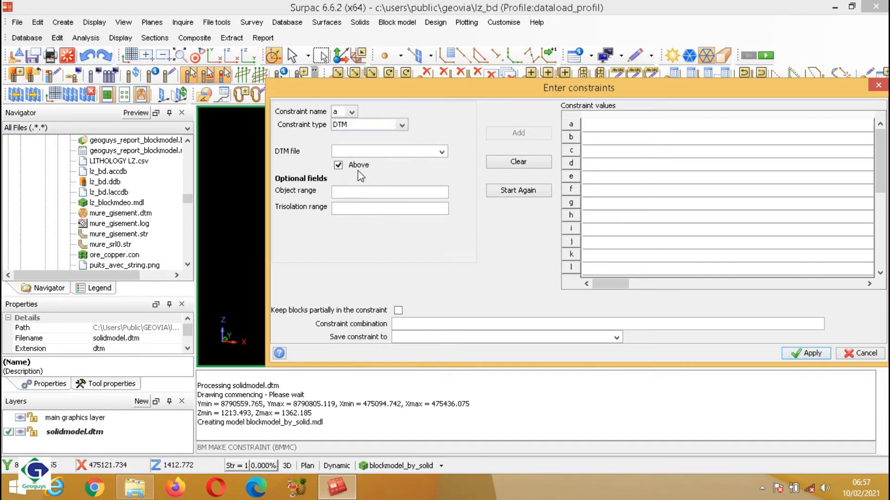
Choose solidmodel.dtm as the DTM file and add it as an Above constraint.
left_click(442, 152)
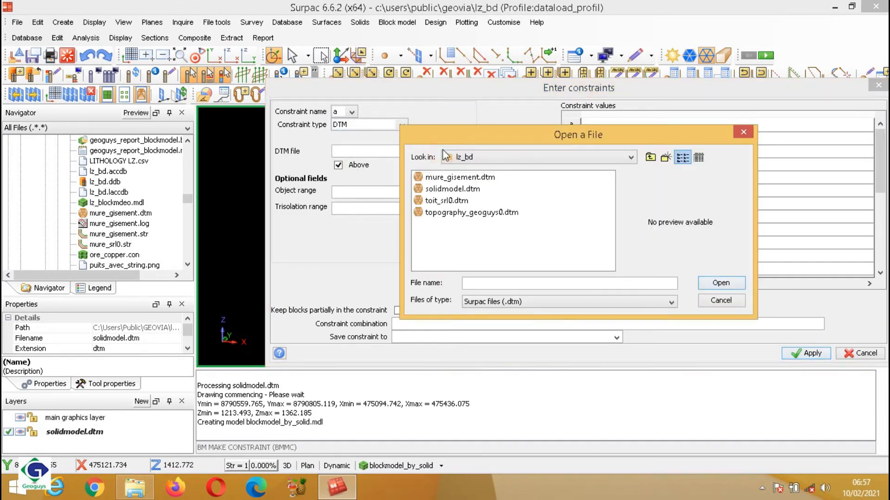
left_click(465, 190)
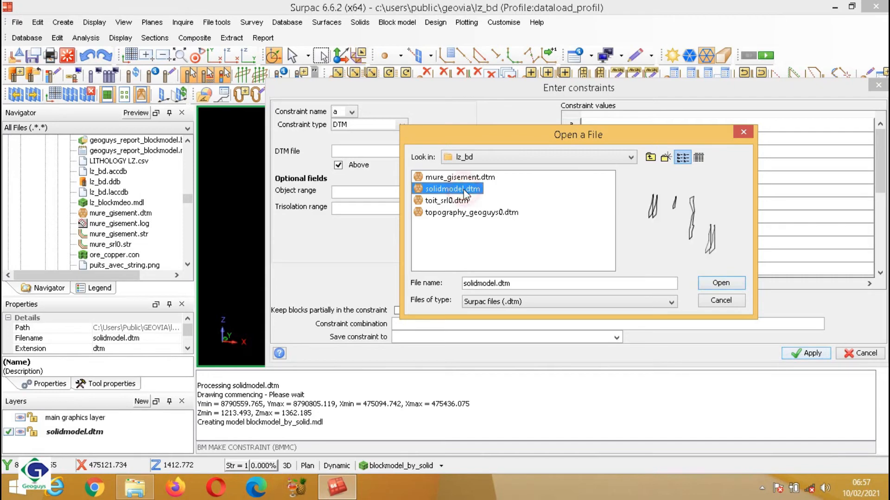
left_click(723, 282)
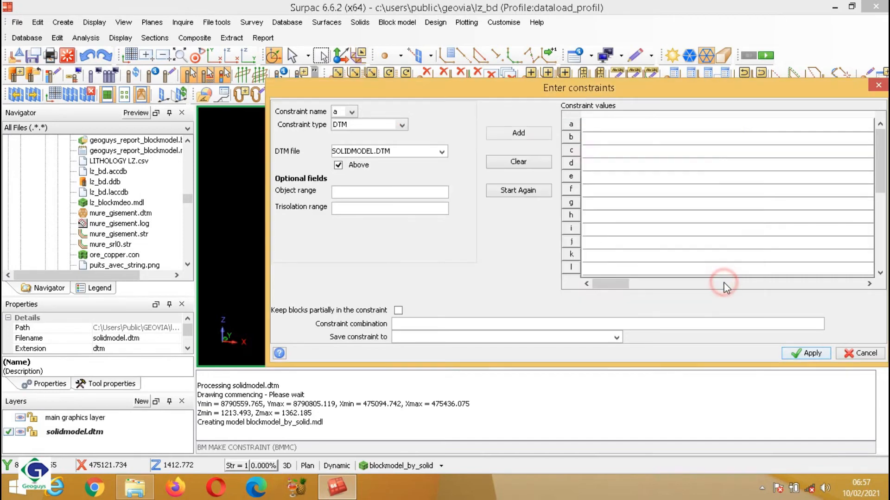
left_click(506, 136)
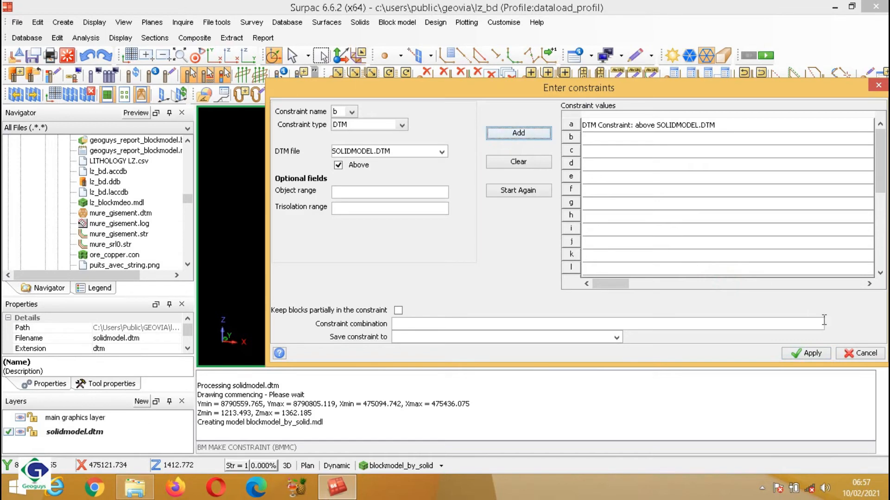
Save the constraint to a file named contrainte_block_by_solid and apply the definition.
left_click(819, 353)
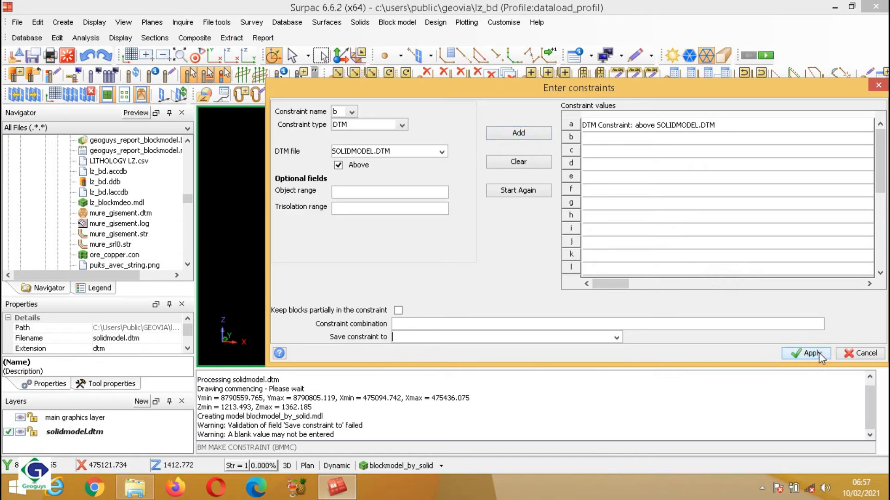
left_click(430, 339)
type("contra")
type("inte")
type("_")
type("Elo")
type("ck")
type("_")
type("by")
type("_solid")
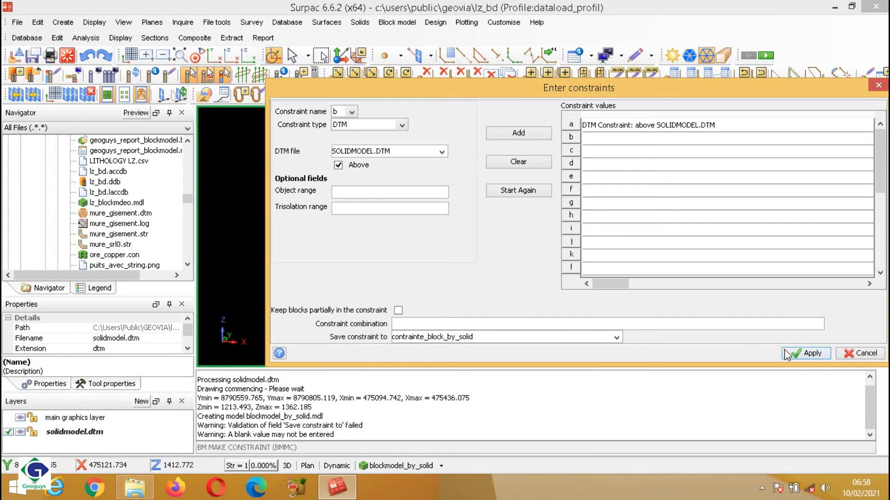
left_click(796, 353)
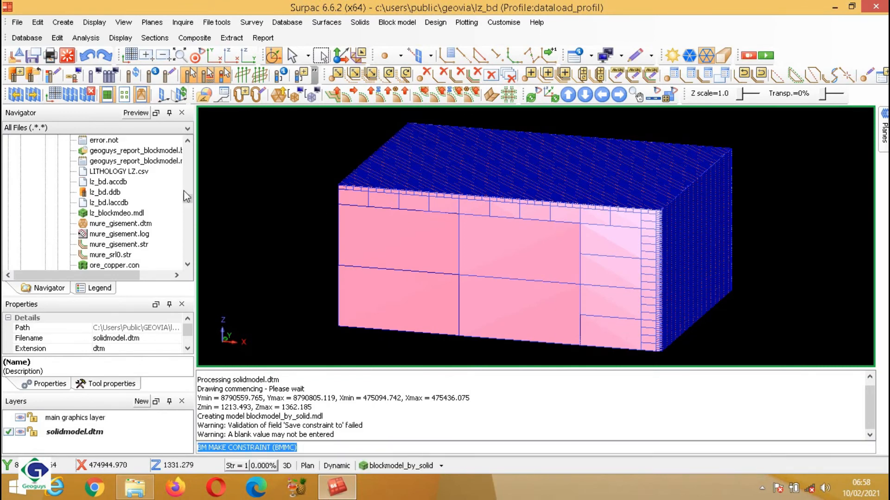
Apply the contrainte_block_by_solid.con file to the displayed block model and inspect the constrained blocks from several sides.
mouse_move(187, 197)
left_mouse_down()
mouse_move(187, 147)
mouse_move(188, 192)
left_mouse_up()
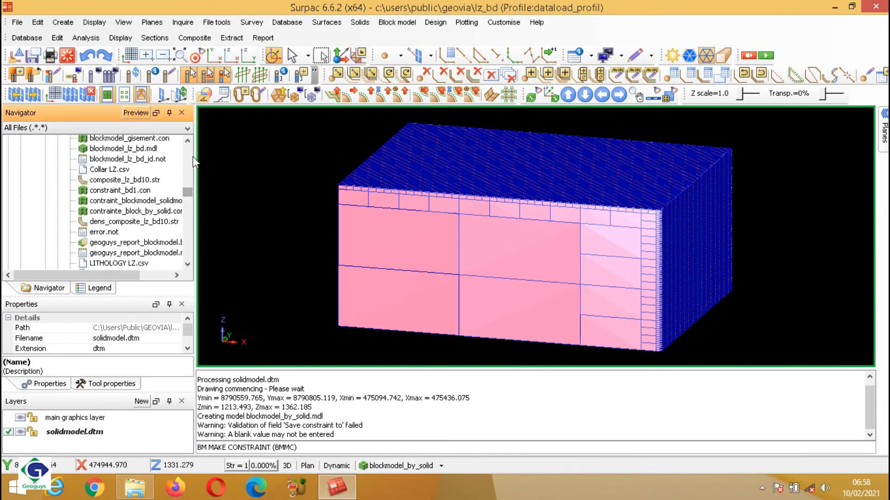
left_click_drag(195, 157, 234, 161)
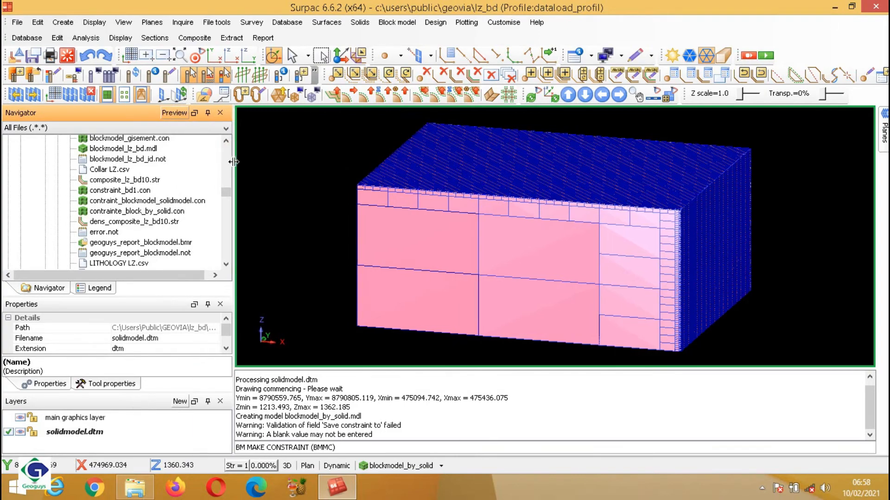
left_click(151, 212)
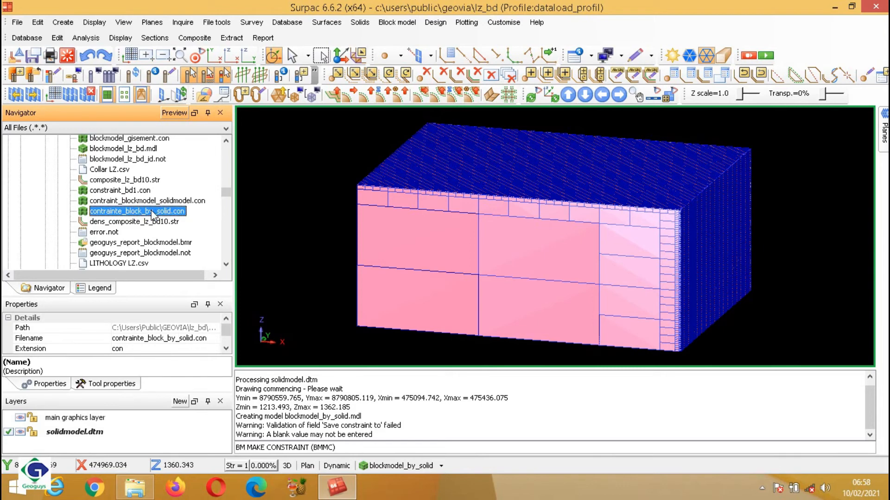
left_click_drag(151, 212, 527, 227)
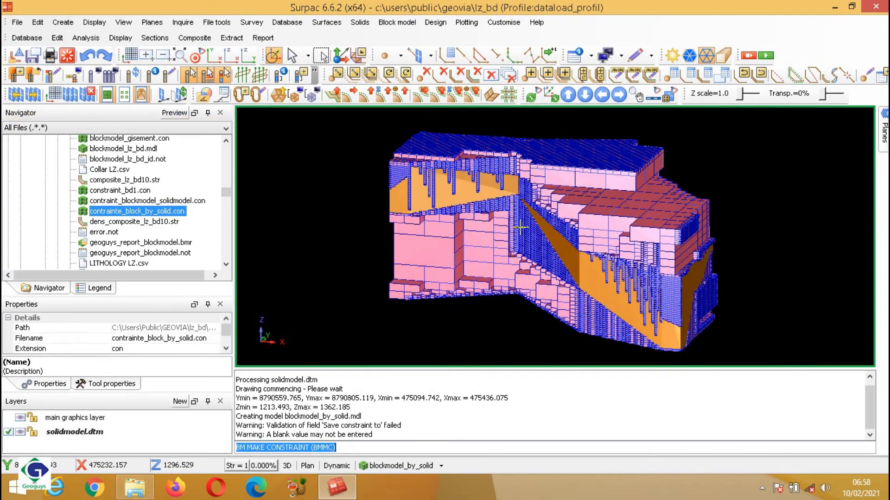
left_click_drag(594, 256, 536, 267)
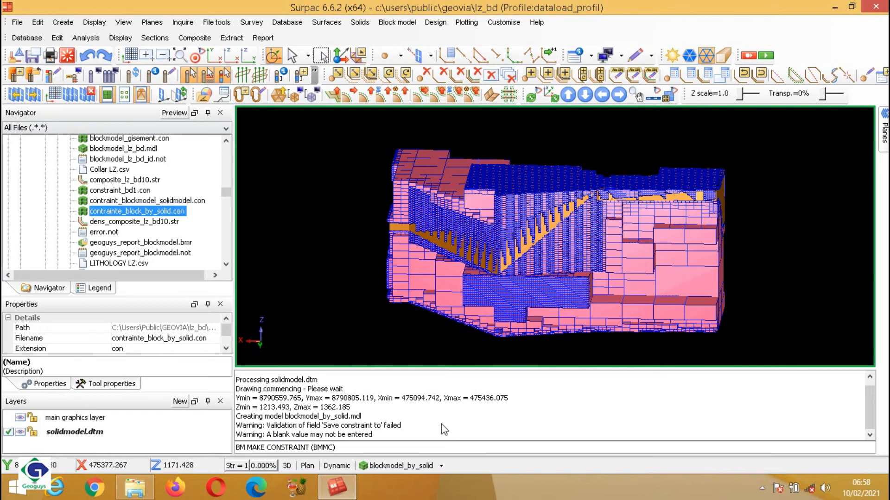
Remove all constraints from the blockmodel_by_solid model and save the model.
left_click(435, 469)
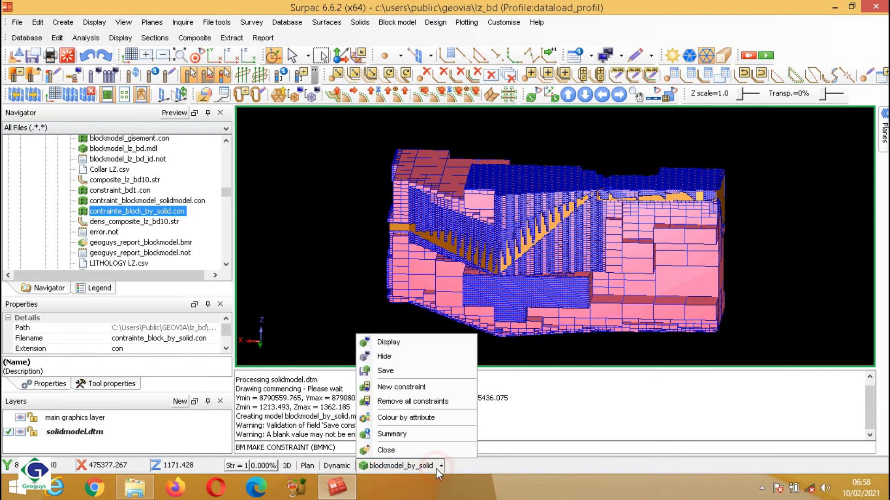
left_click(419, 401)
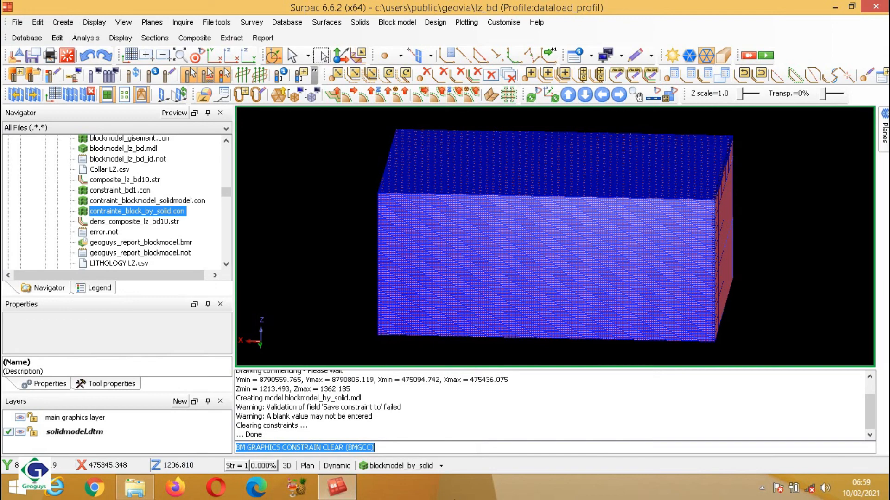
left_click(439, 467)
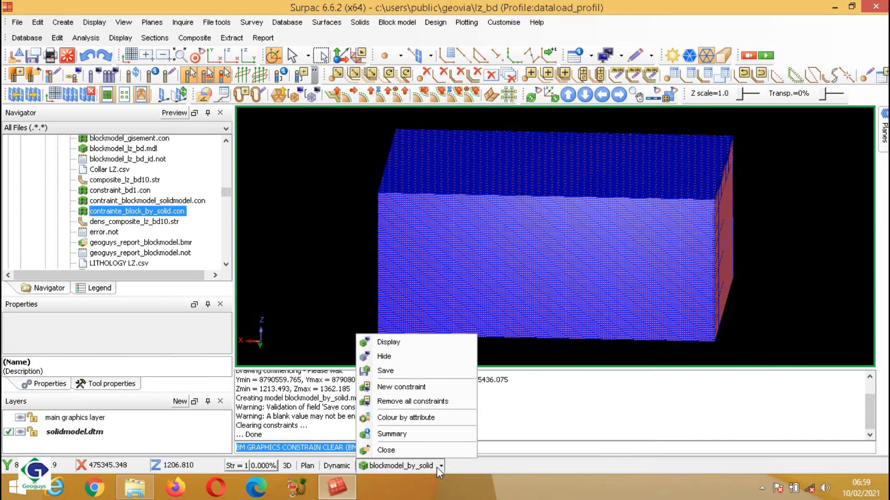
left_click(440, 467)
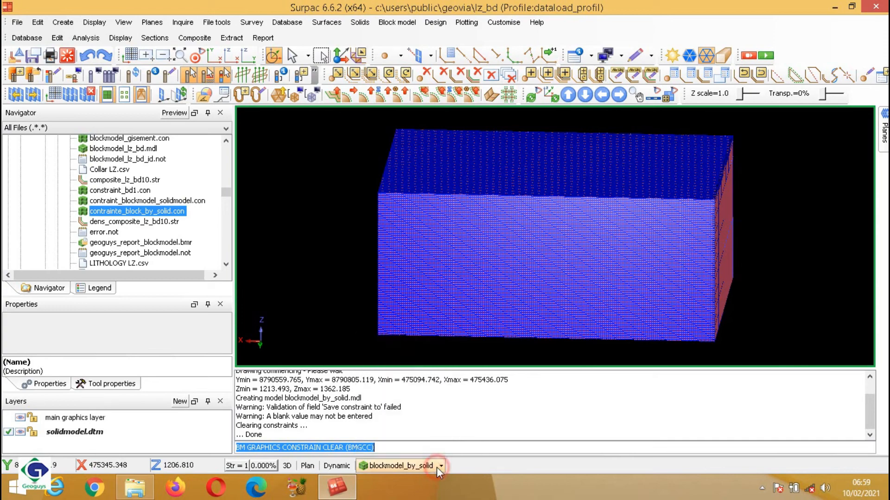
left_click(439, 467)
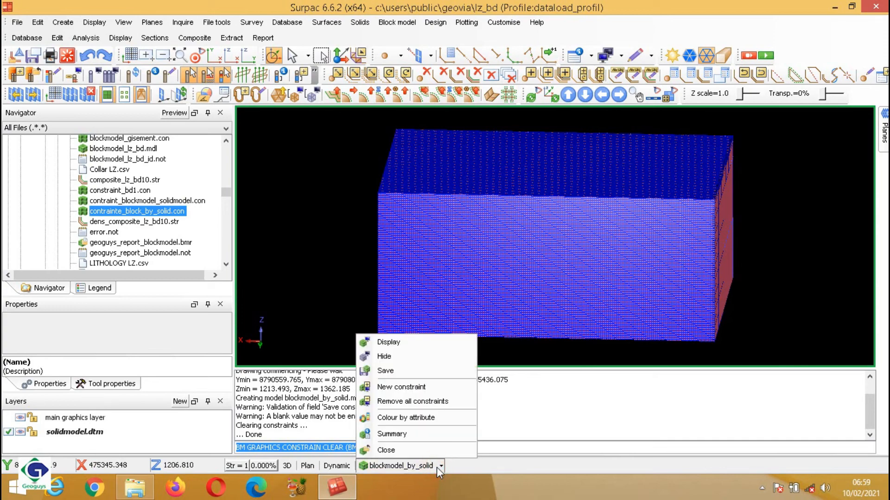
left_click(384, 372)
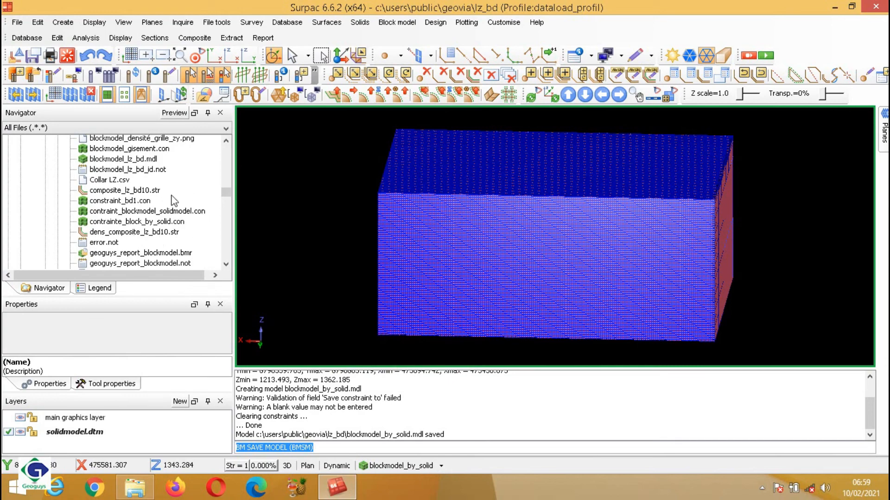
Locate the saved blockmodel_by_solid.mdl file in the project's file list.
left_click(227, 141)
left_click(226, 140)
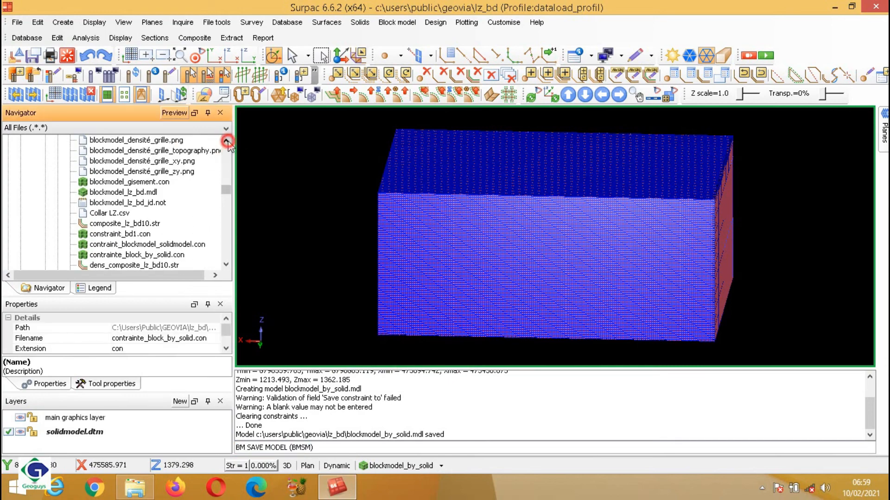
left_click(226, 140)
left_click(227, 140)
left_click(227, 141)
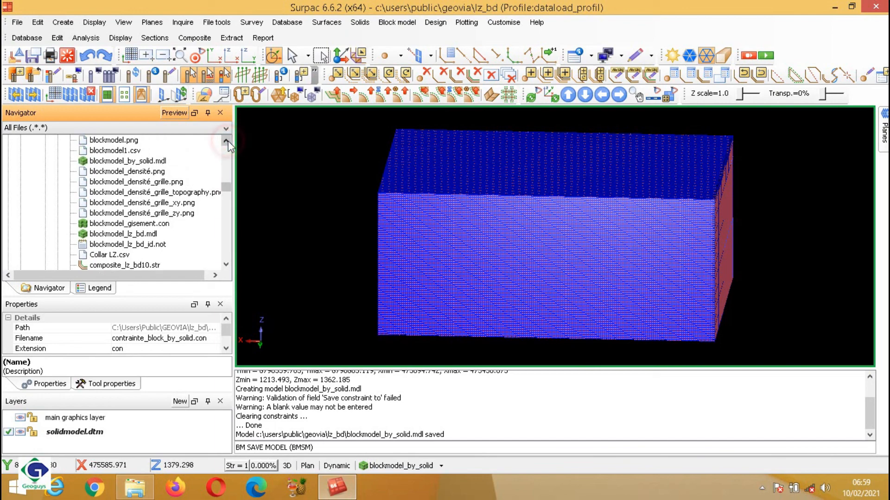
left_click(227, 140)
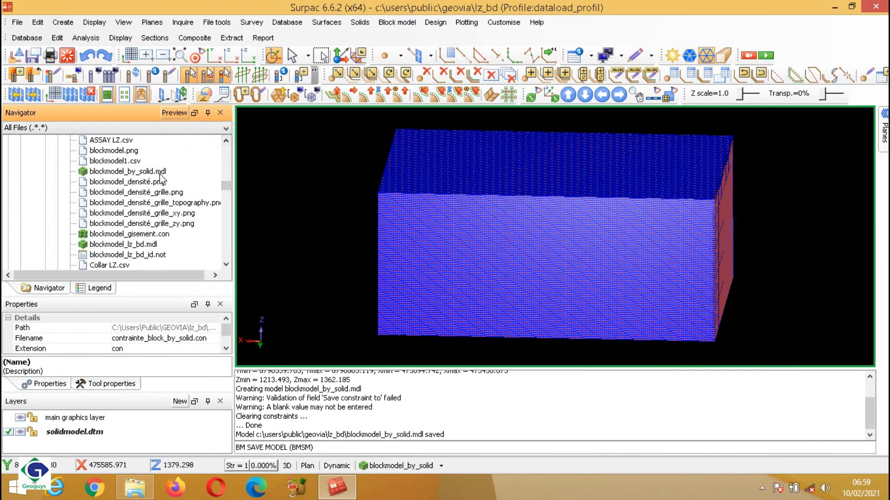